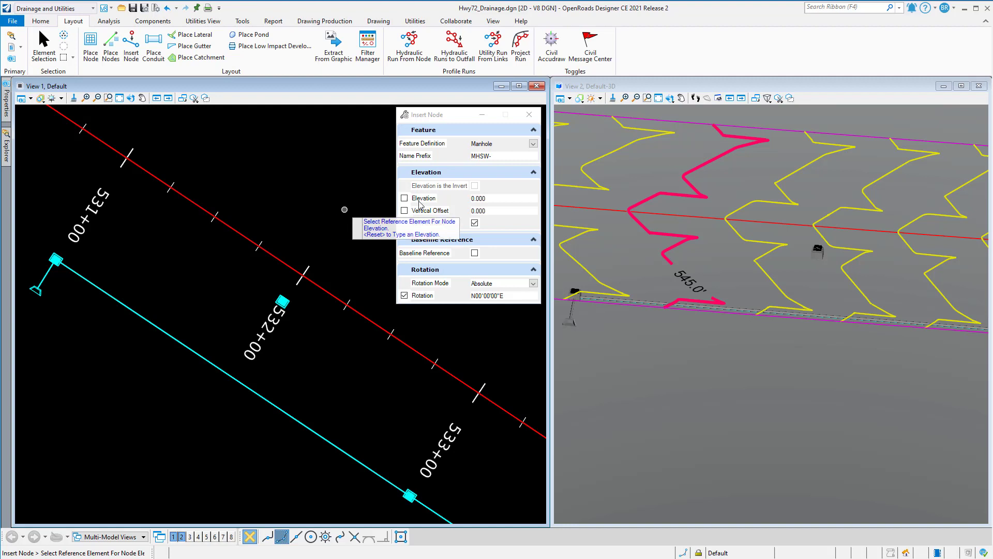
# - Keep the node feature definition as Manhole and reference its elevation to the HW72_TM_Proposed_Backbone Only terrain model
pyautogui.click(533, 144)
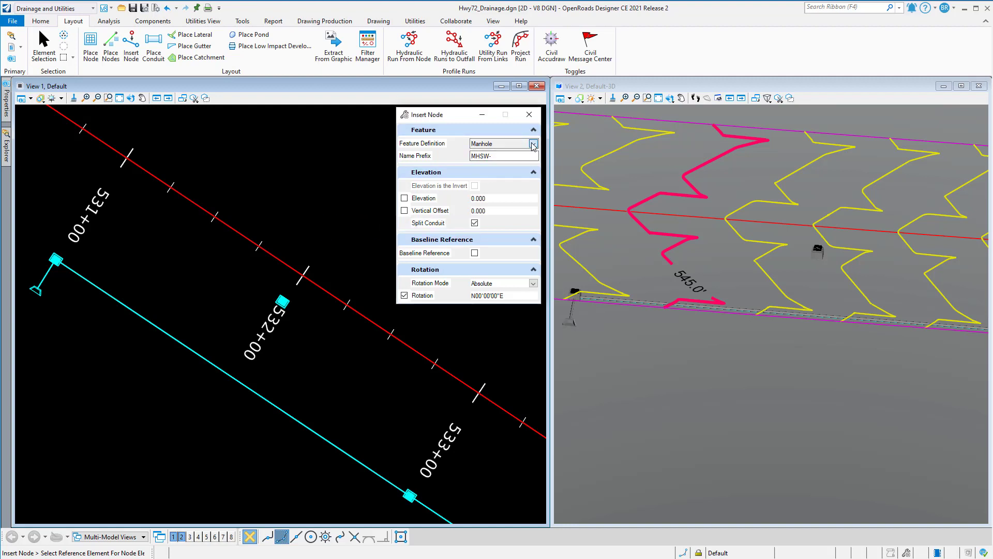
pyautogui.click(533, 170)
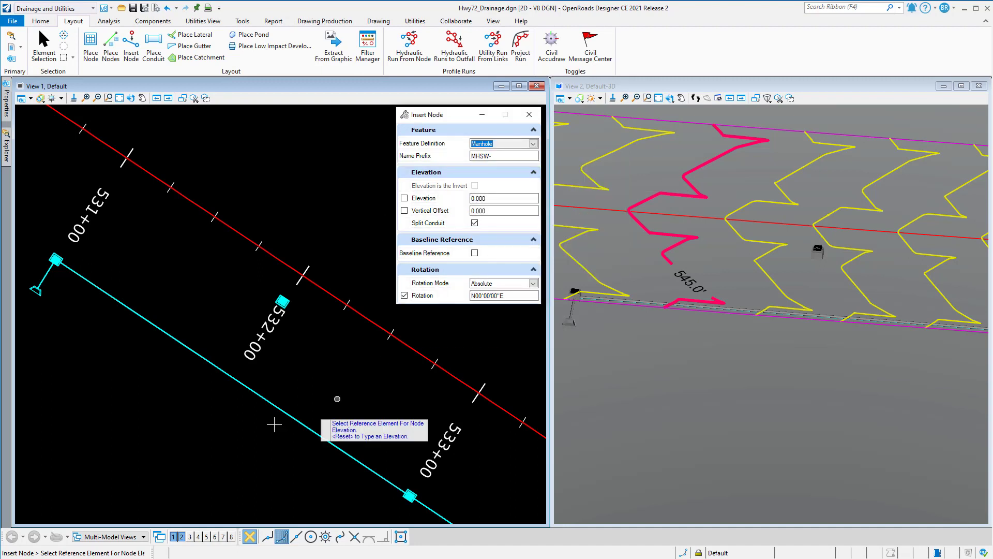
pyautogui.scroll(-1, 224, 342)
pyautogui.scroll(-2, 224, 342)
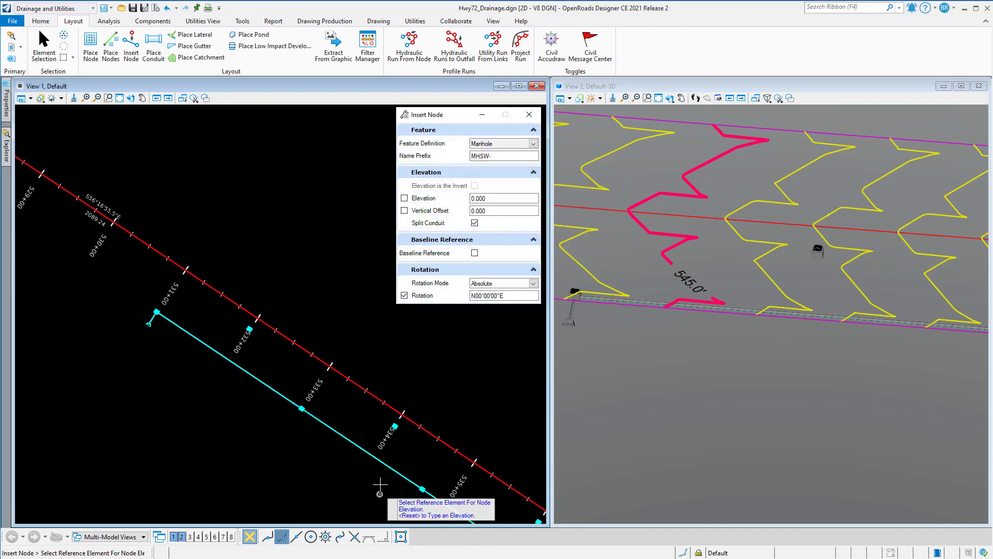
pyautogui.scroll(2, 380, 484)
pyautogui.scroll(1, 368, 460)
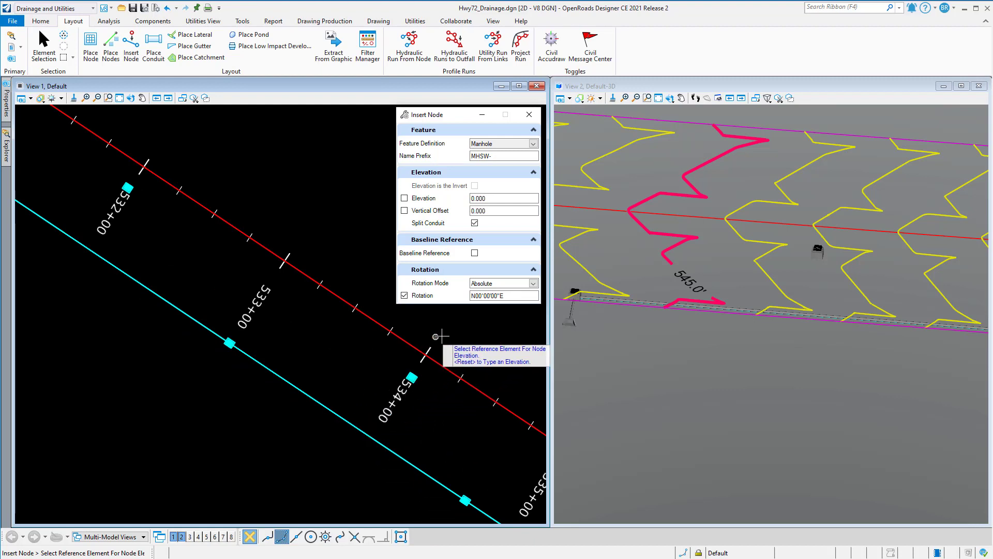
pyautogui.scroll(-1, 676, 241)
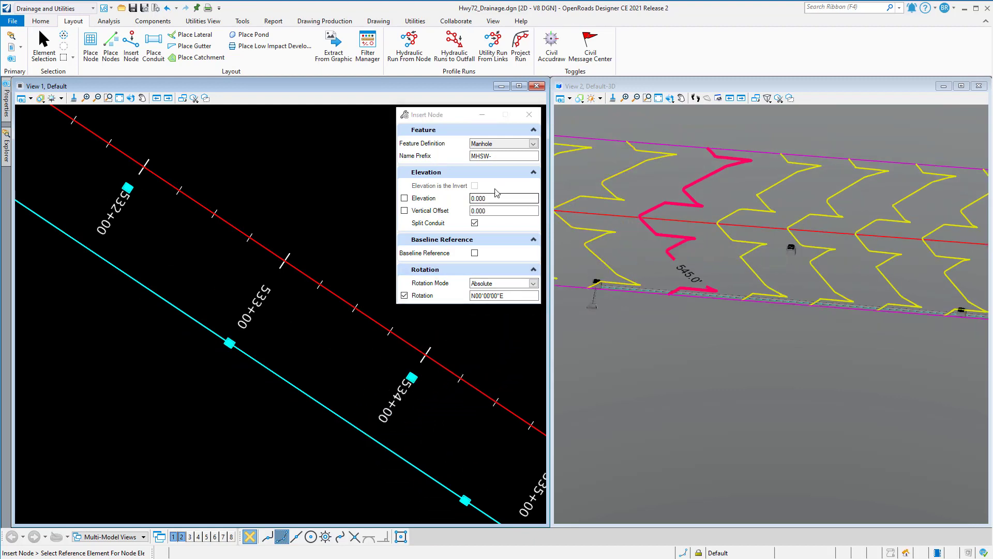
pyautogui.click(598, 255)
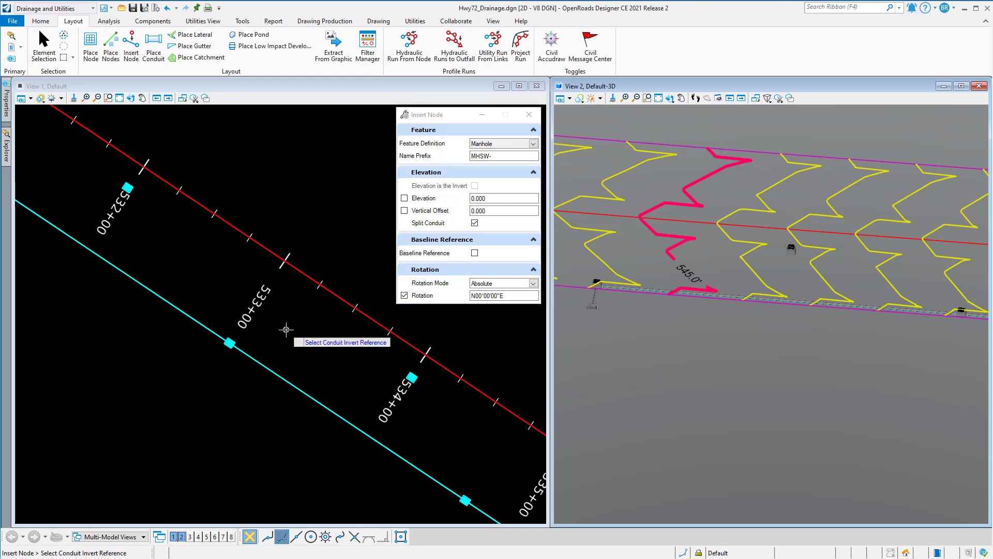
# - Insert the manhole on conduit SS-1 just before station 534+00, splitting the conduit, with zero vertical offset and absolute rotation
pyautogui.click(359, 428)
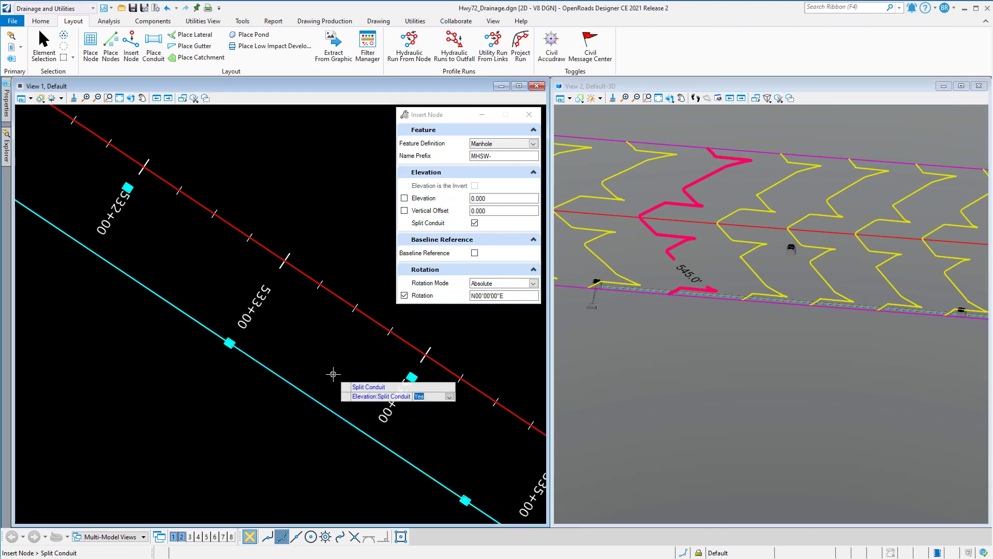
pyautogui.click(310, 345)
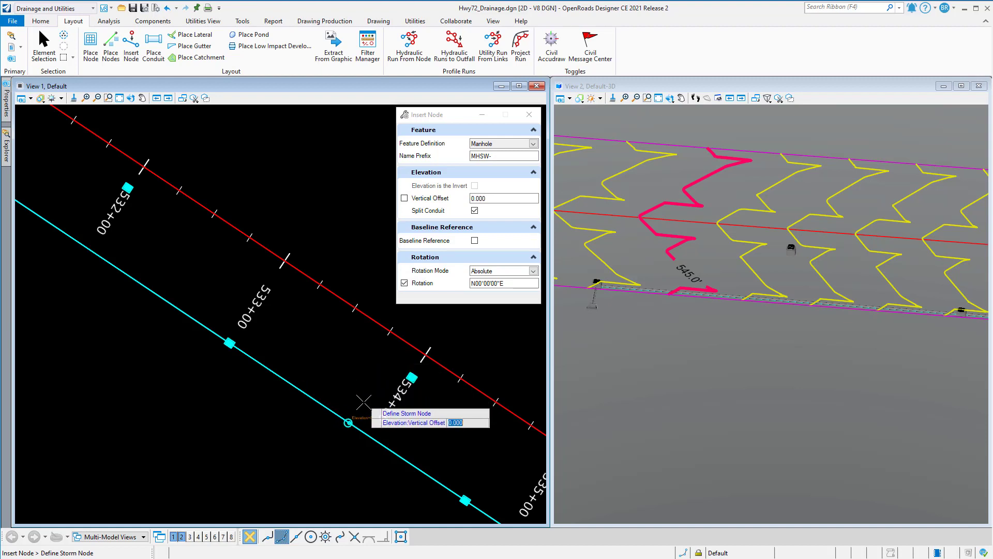
pyautogui.scroll(4, 362, 398)
pyautogui.click(342, 376)
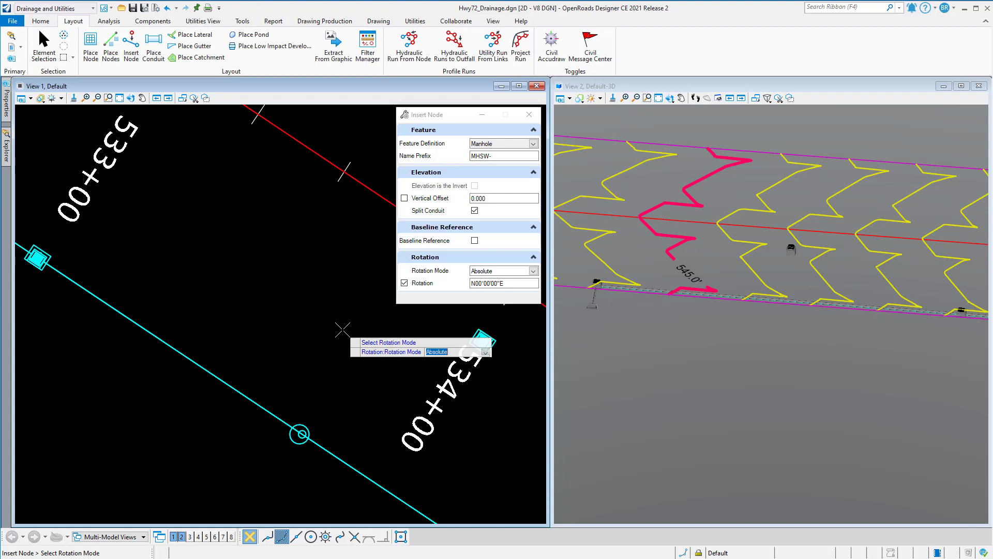
pyautogui.click(342, 330)
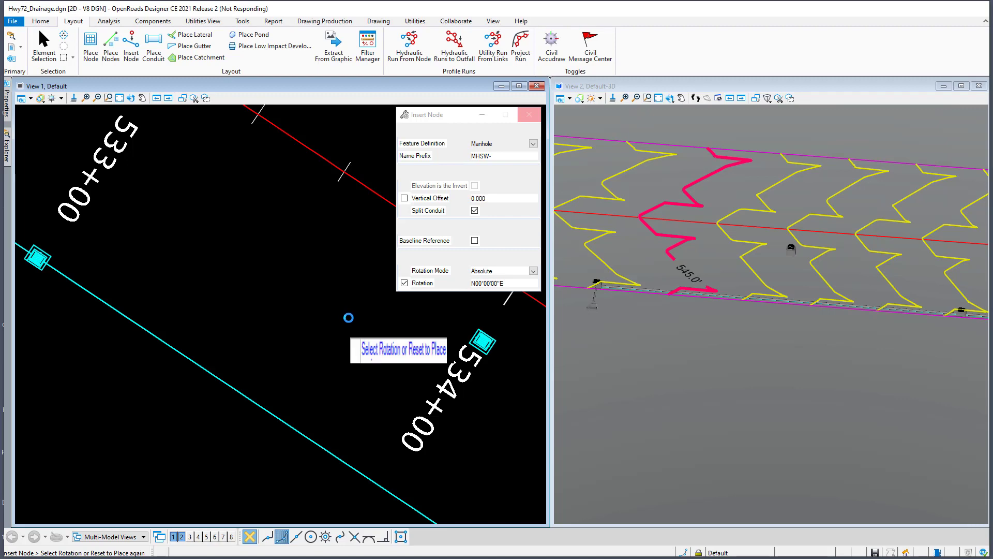
pyautogui.scroll(-2, 667, 287)
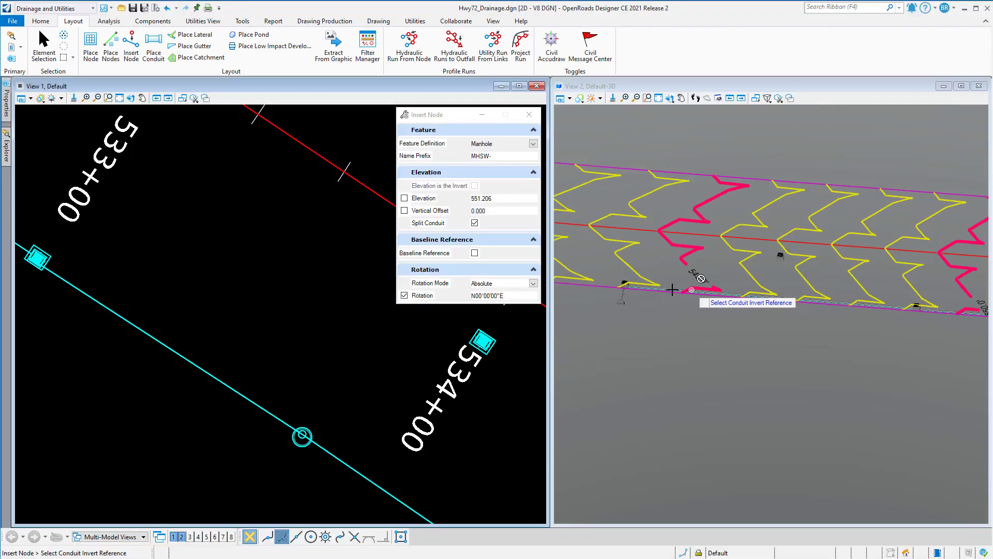
pyautogui.scroll(5, 942, 309)
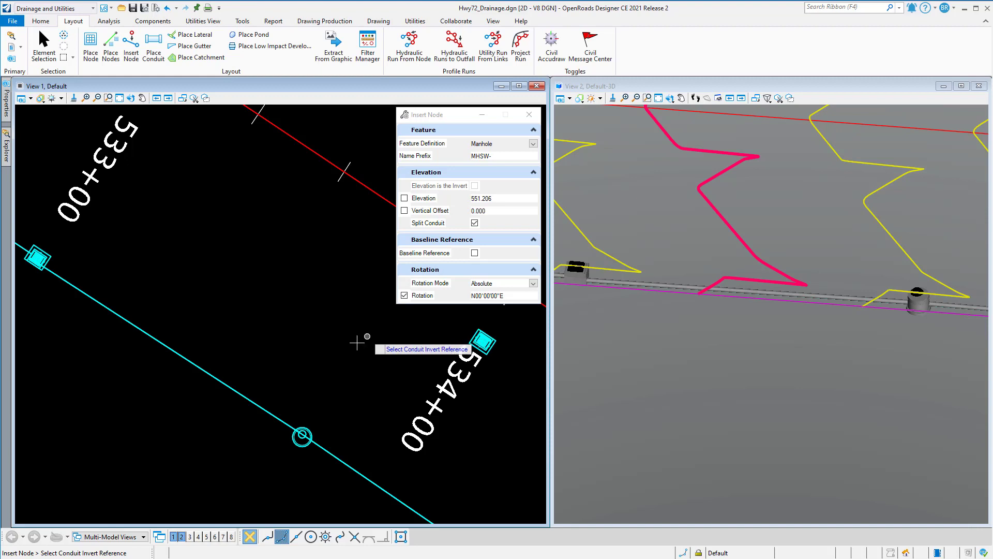
# - Set the inserted node's feature definition to the storm water cross section Grass 2'w x 1'd @ 25%
pyautogui.scroll(-2, 377, 369)
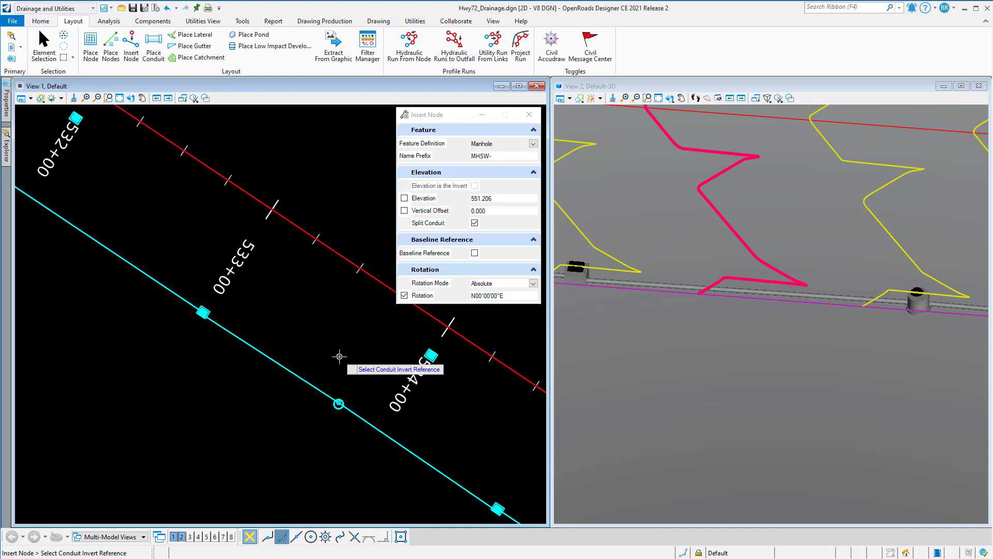
pyautogui.scroll(-1, 333, 381)
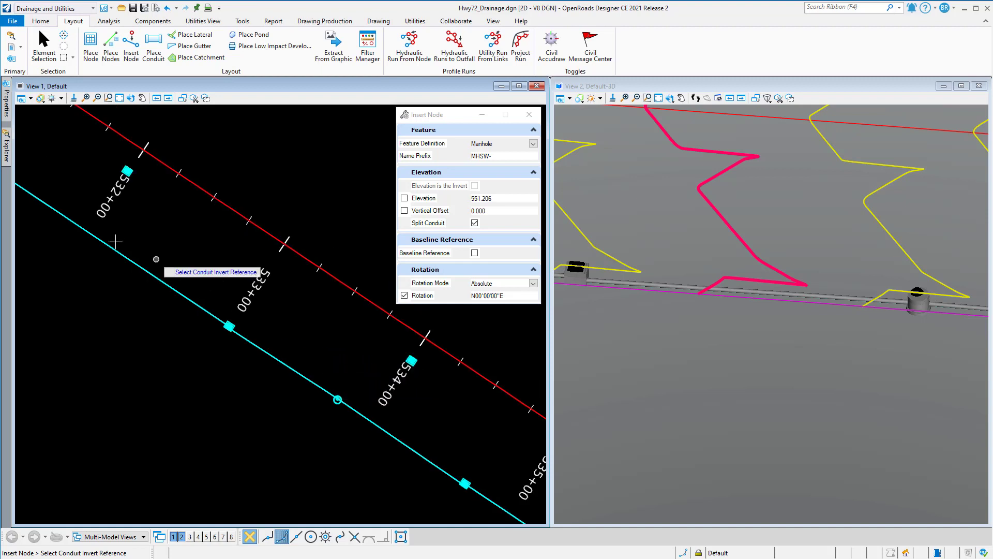
pyautogui.scroll(-1, 336, 339)
pyautogui.scroll(2, 72, 221)
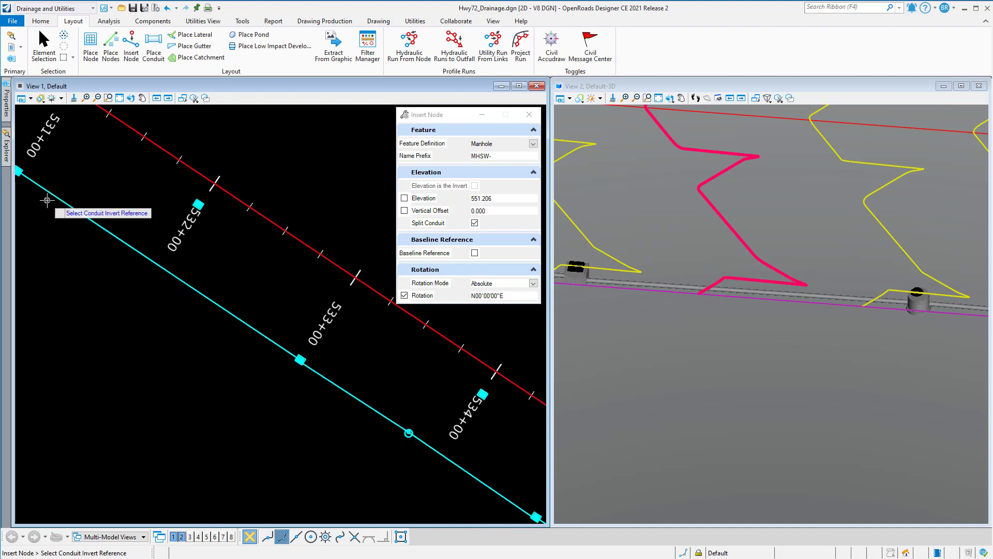
pyautogui.scroll(-1, 149, 313)
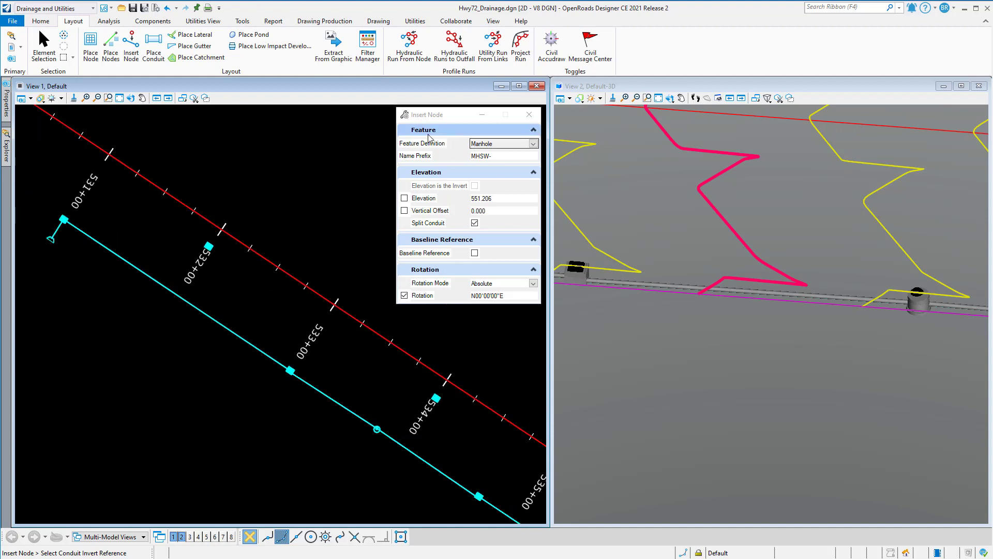
pyautogui.click(533, 144)
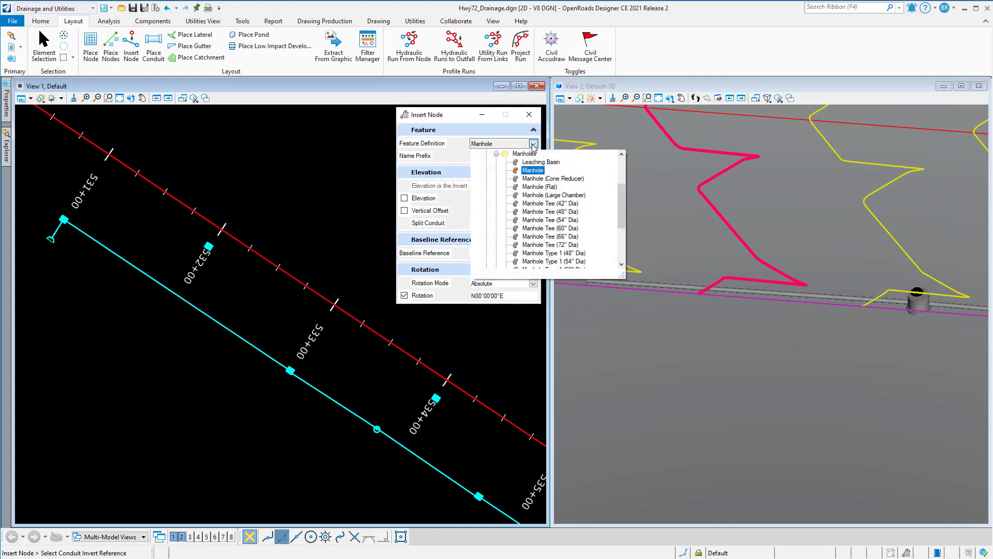
pyautogui.click(496, 154)
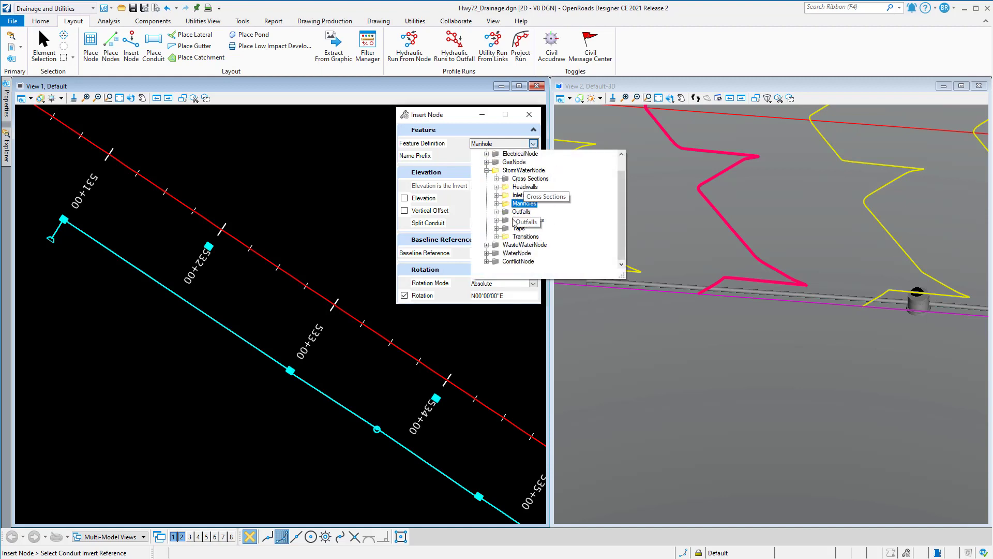
pyautogui.click(496, 179)
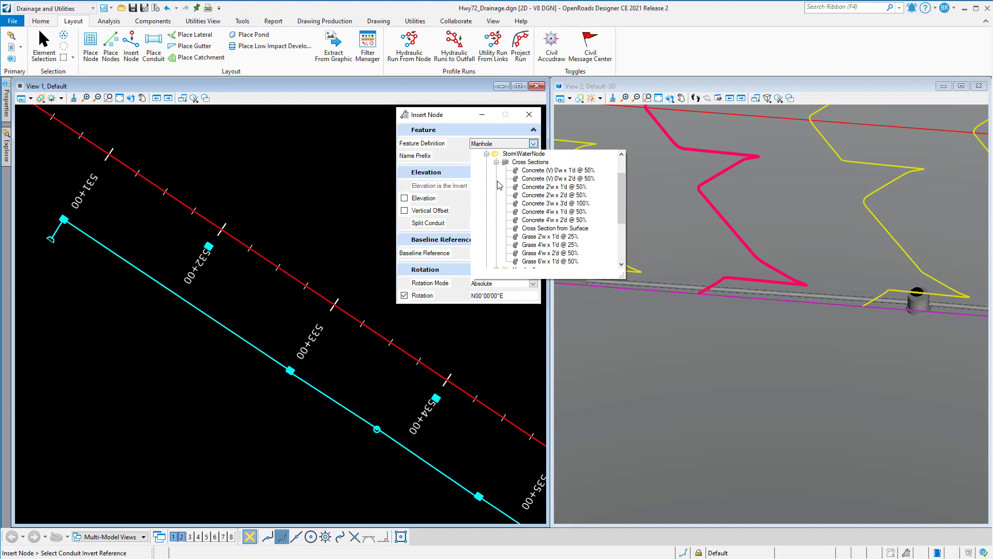
pyautogui.click(536, 240)
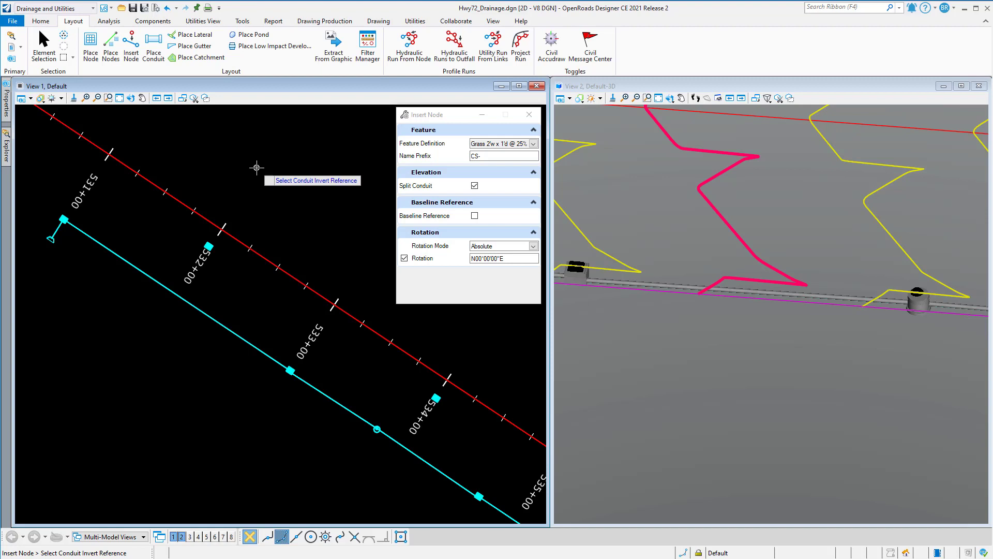
# - Set the inserted node's feature definition to Transition from the StormWaterNode transitions
pyautogui.click(533, 144)
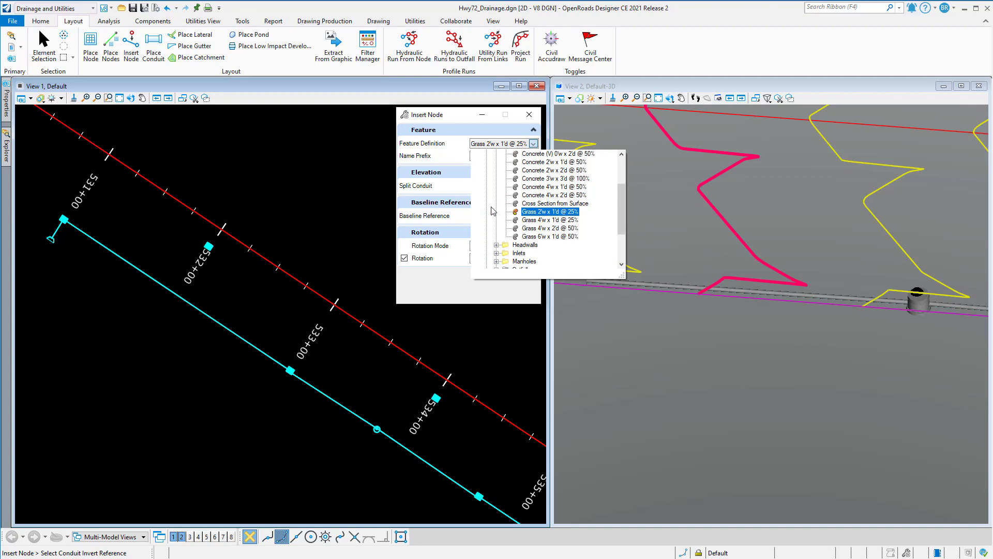
pyautogui.scroll(1, 493, 210)
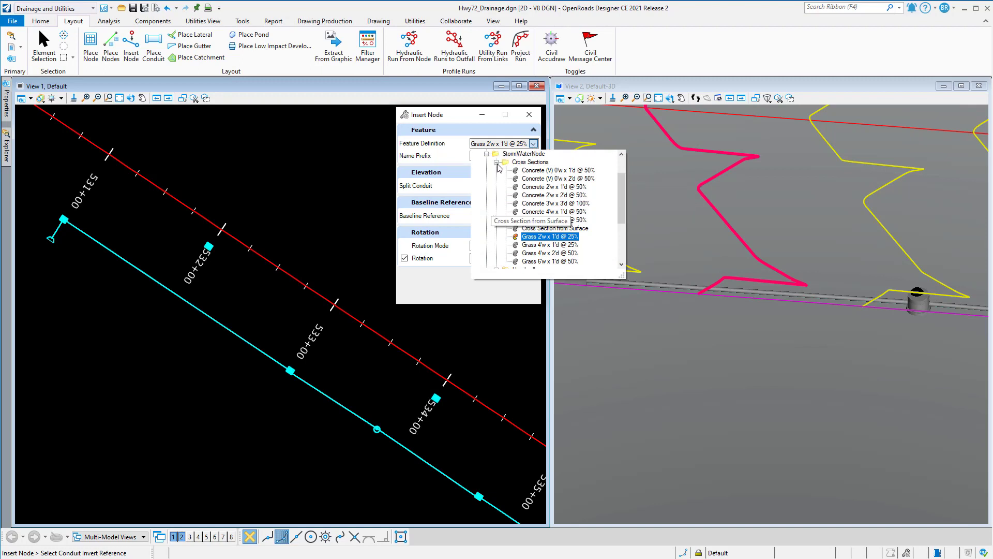
pyautogui.click(497, 163)
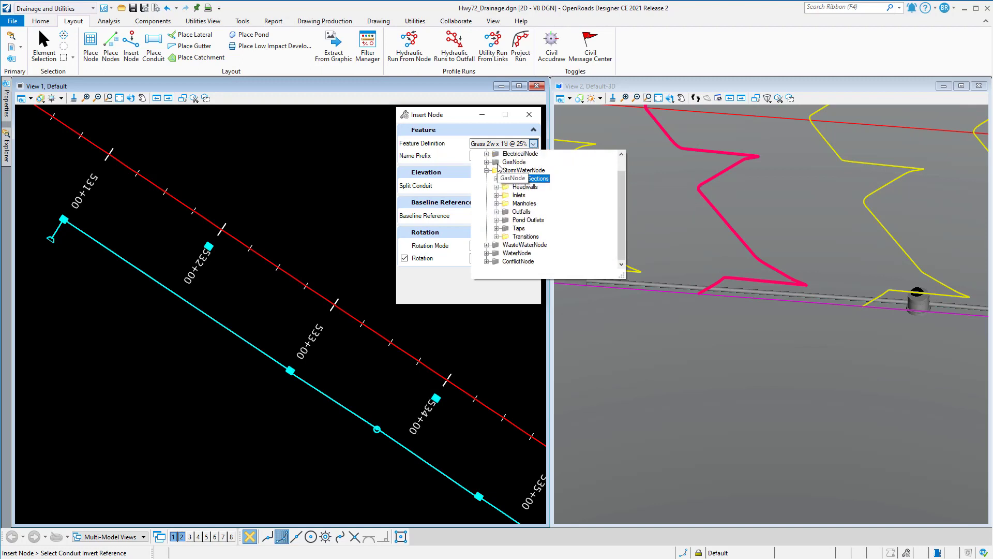
pyautogui.click(496, 238)
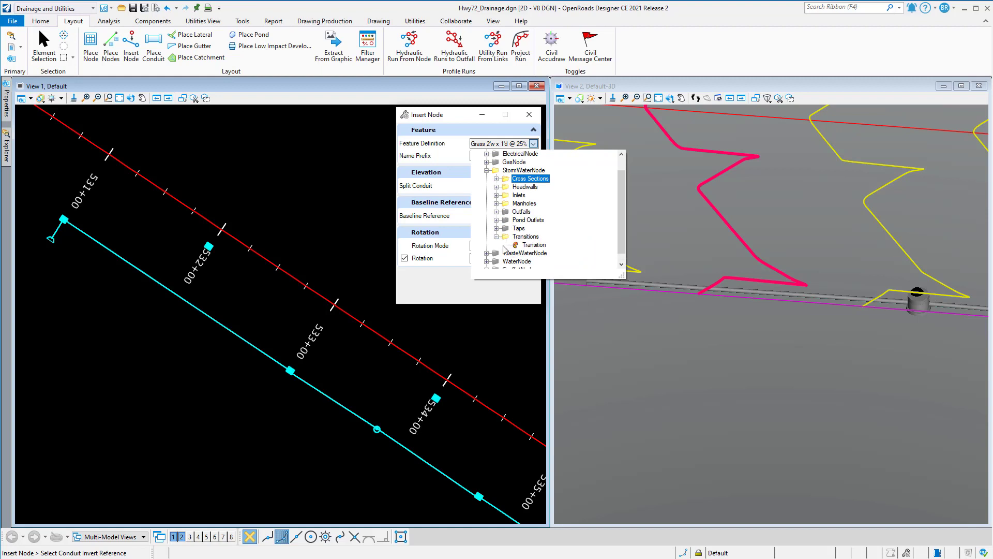
pyautogui.click(536, 246)
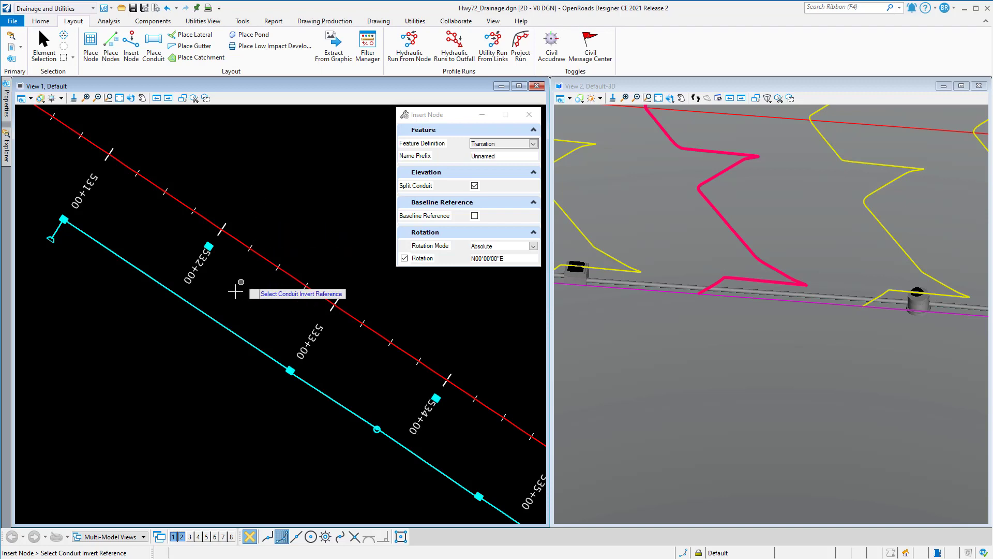
# - Insert the transition node on conduit SS-2 about midway between stations 531+00 and 532+00, splitting the conduit, and inspect it in 3D
pyautogui.click(177, 295)
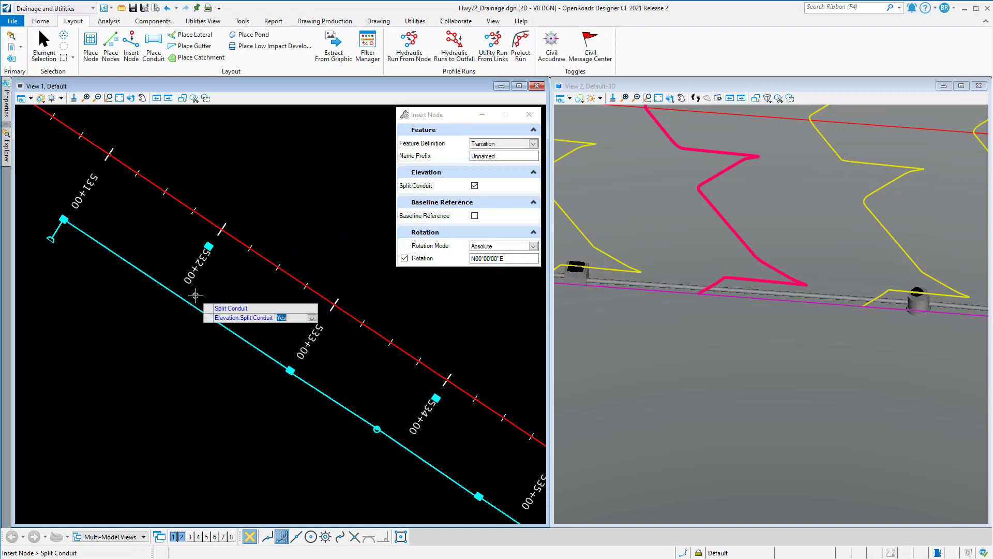
pyautogui.scroll(2, 186, 298)
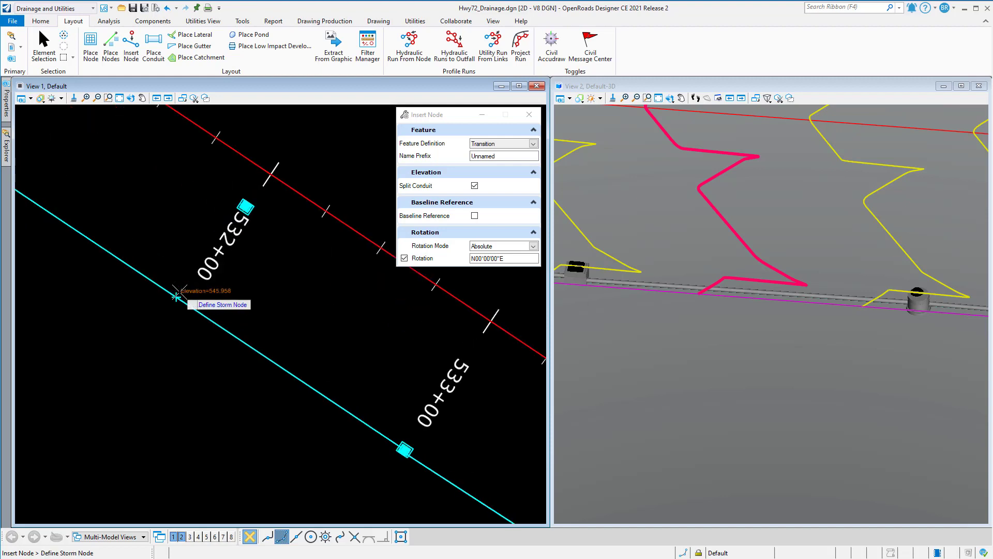
pyautogui.click(96, 219)
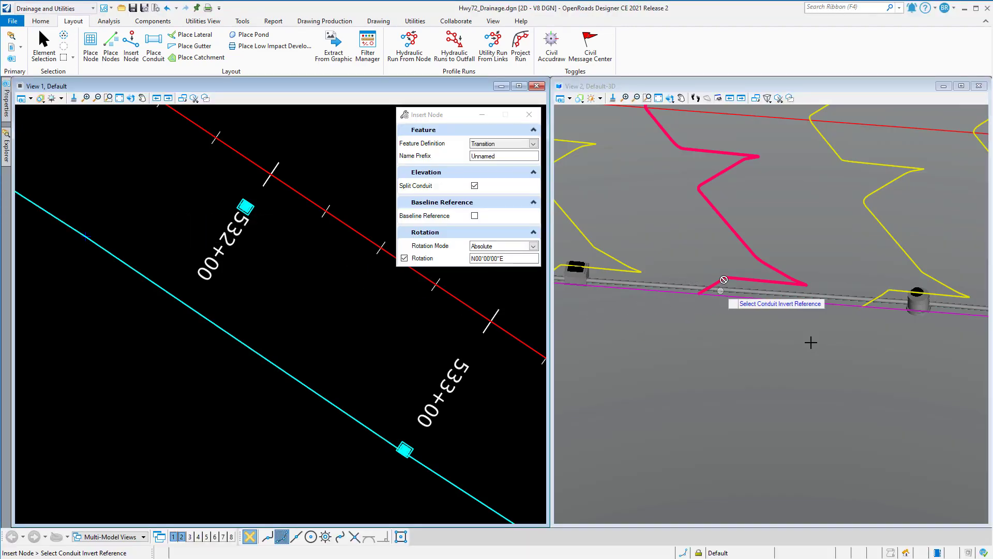
pyautogui.scroll(-5, 819, 343)
pyautogui.scroll(-1, 819, 343)
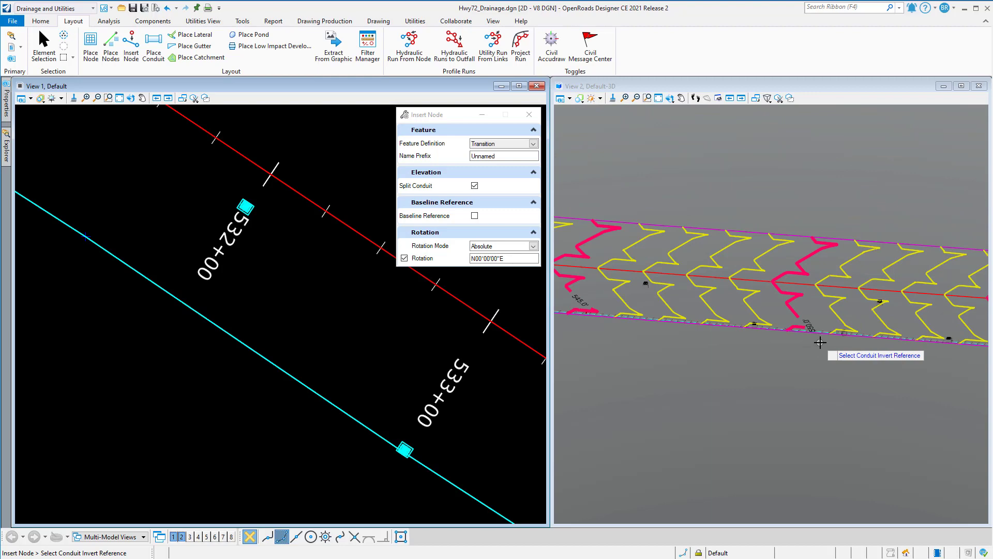
pyautogui.scroll(5, 667, 328)
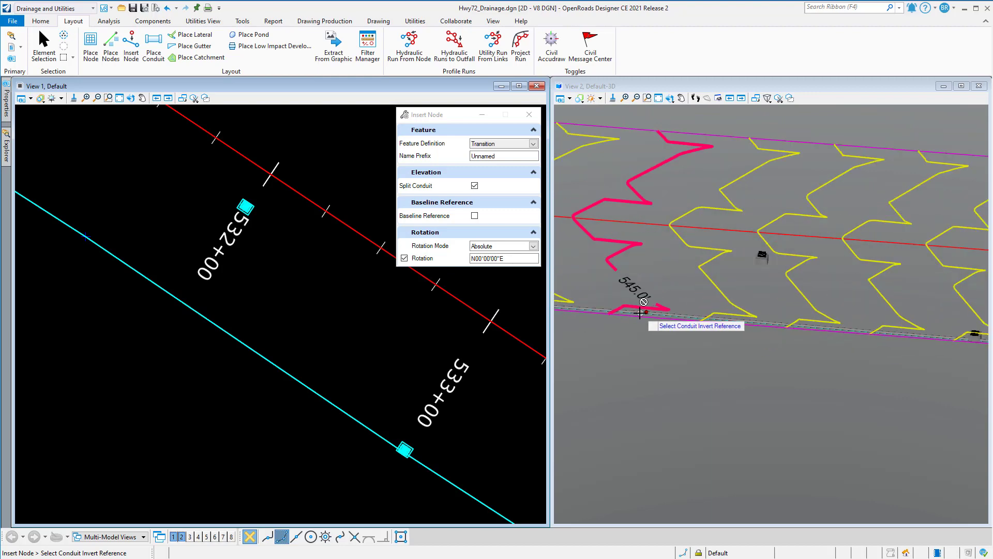
pyautogui.scroll(4, 644, 310)
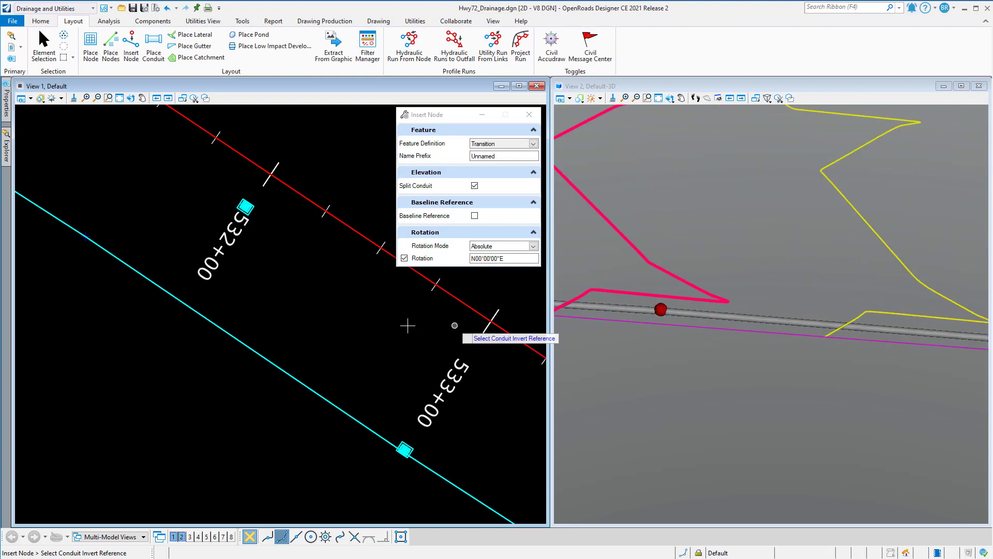